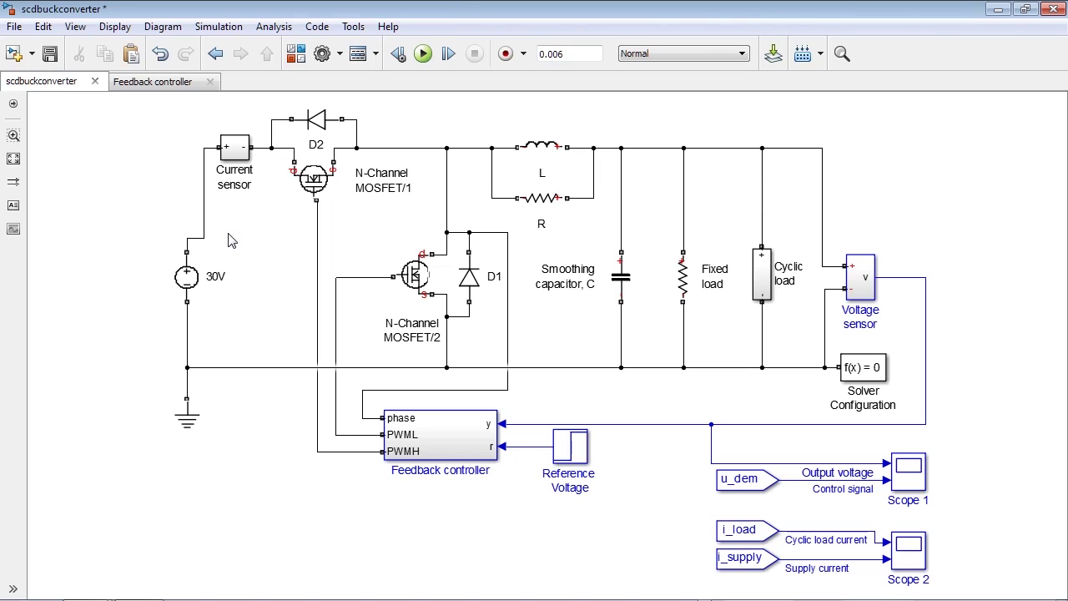
- Inspect the buck converter circuit: the 30V source, both N-Channel MOSFETs and the sensor feedback line
click(224, 280)
click(253, 290)
click(316, 190)
click(414, 276)
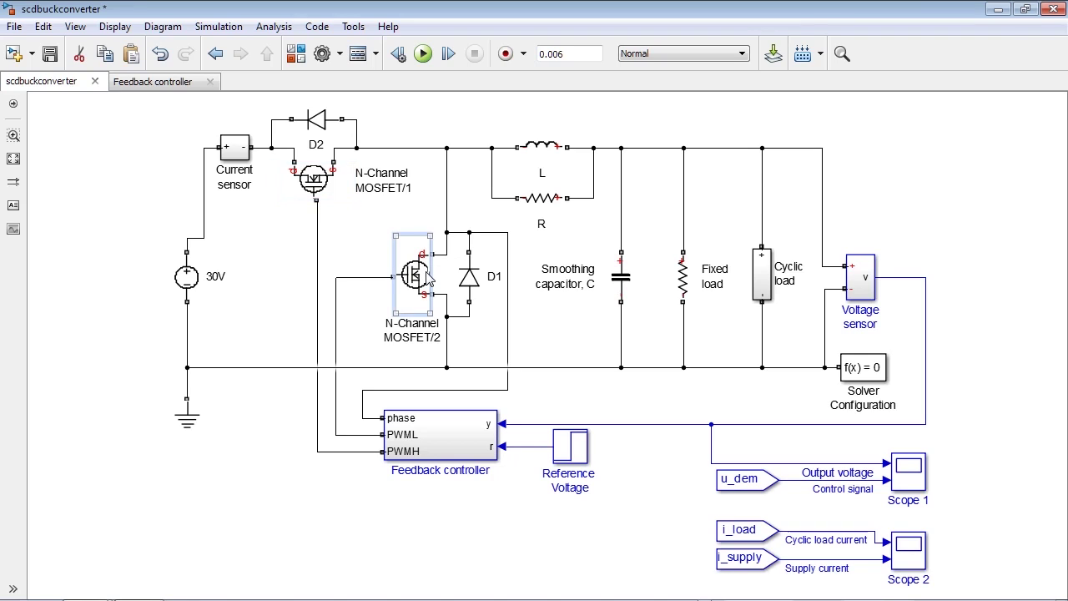
click(188, 275)
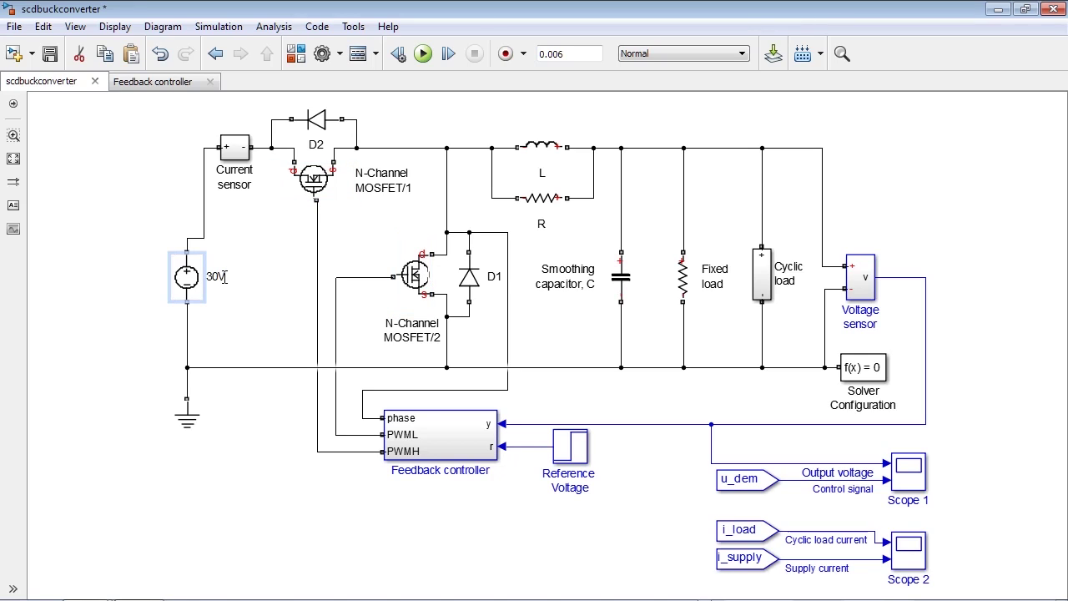
click(903, 277)
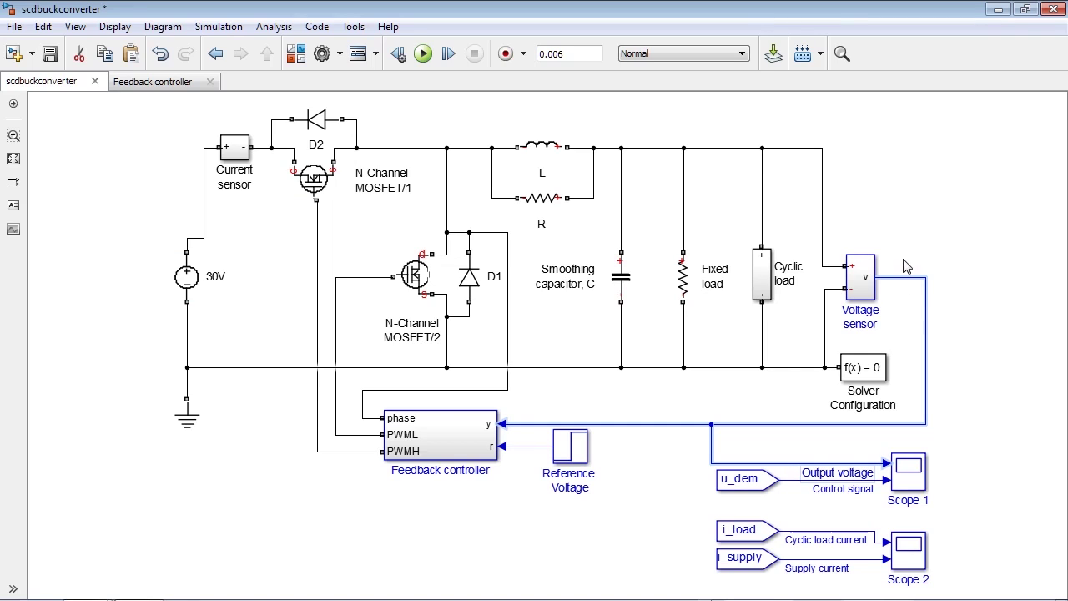
click(898, 251)
- Check the PID Controller gains inside Feedback controller (P = 1, I = 1), then run the simulation
click(472, 438)
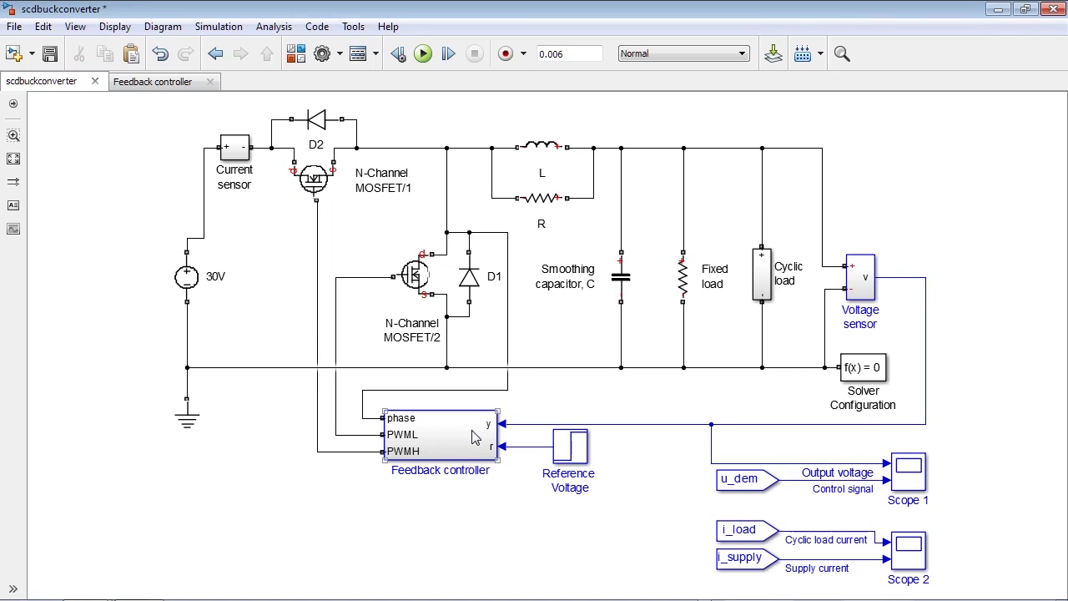
double_click(472, 437)
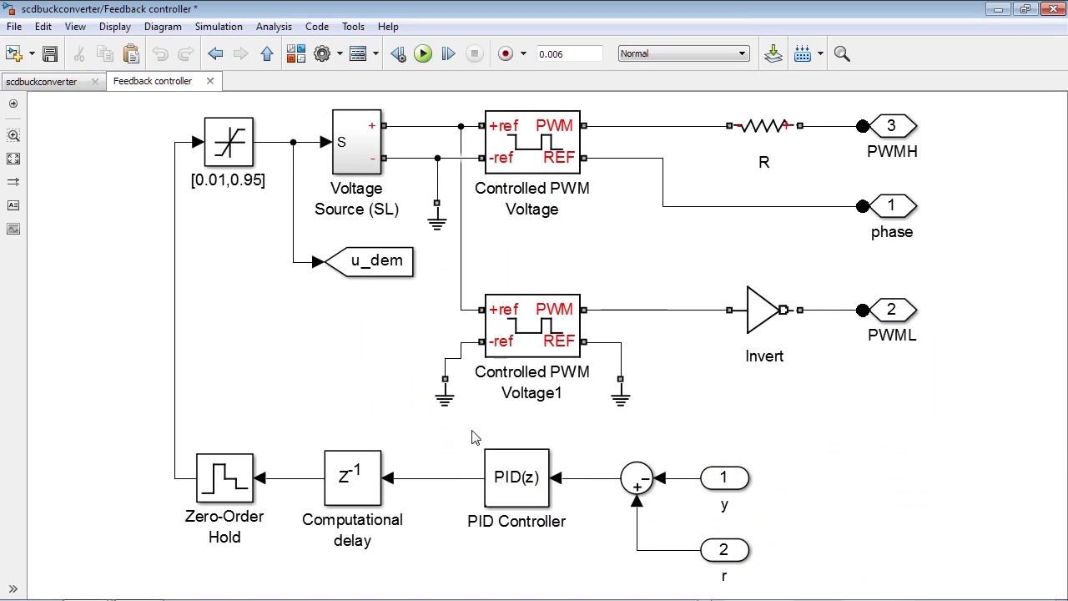
click(506, 471)
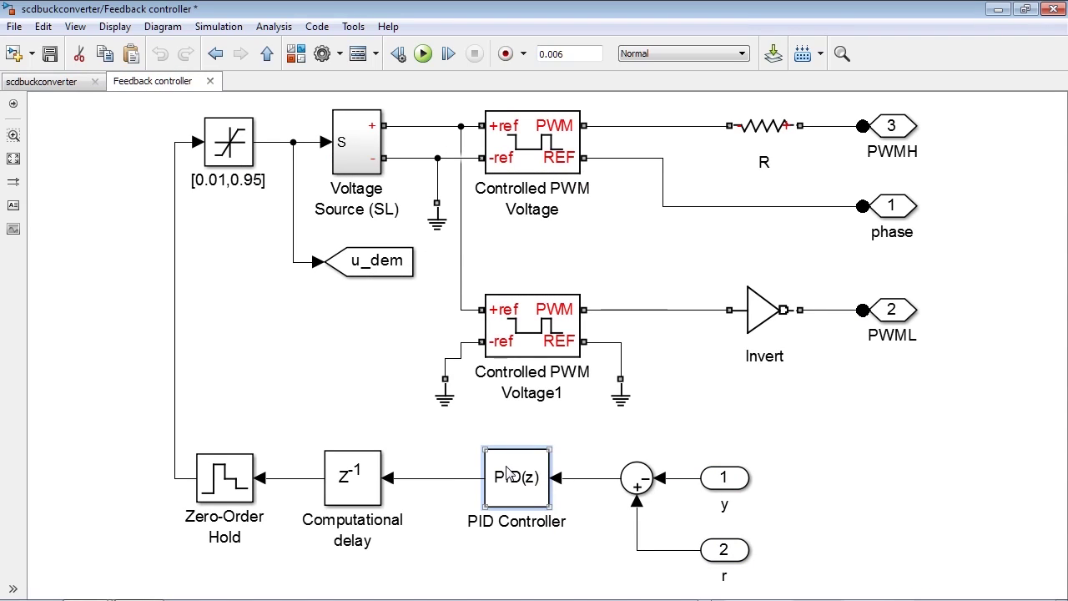
double_click(507, 473)
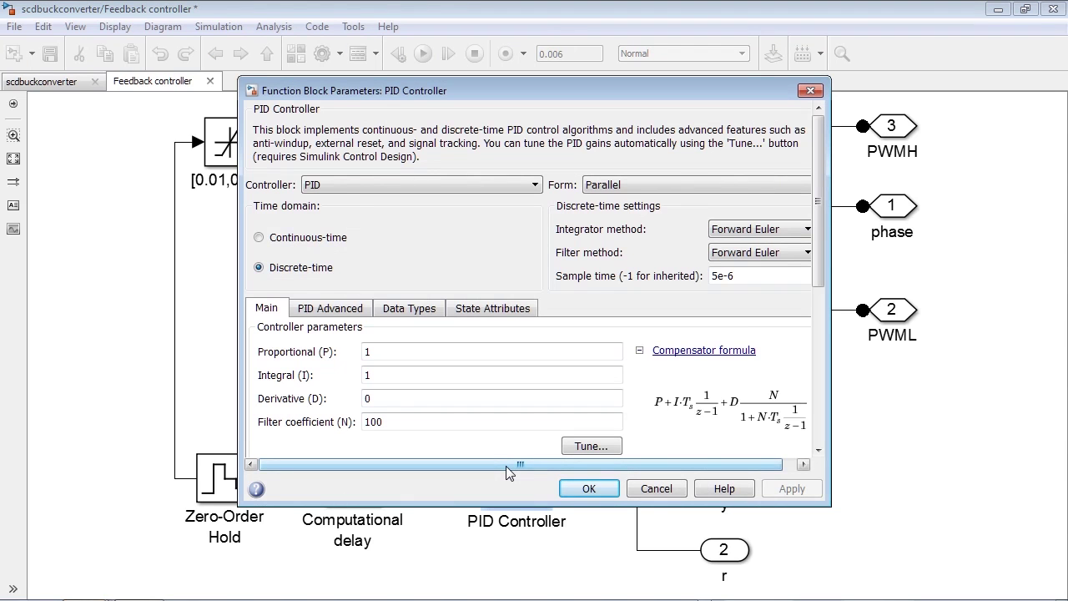
double_click(388, 376)
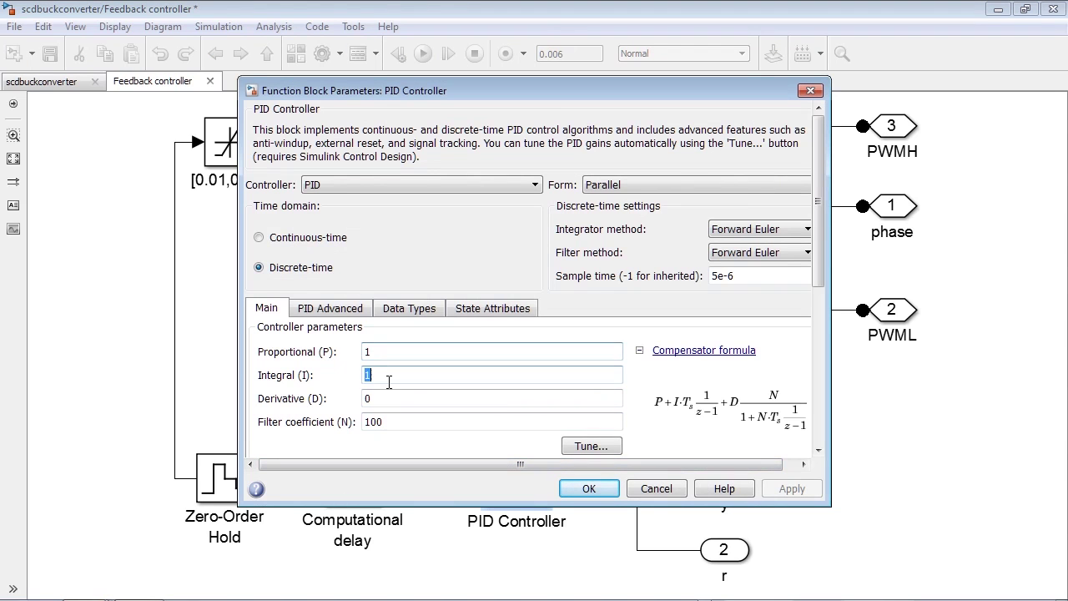
click(589, 488)
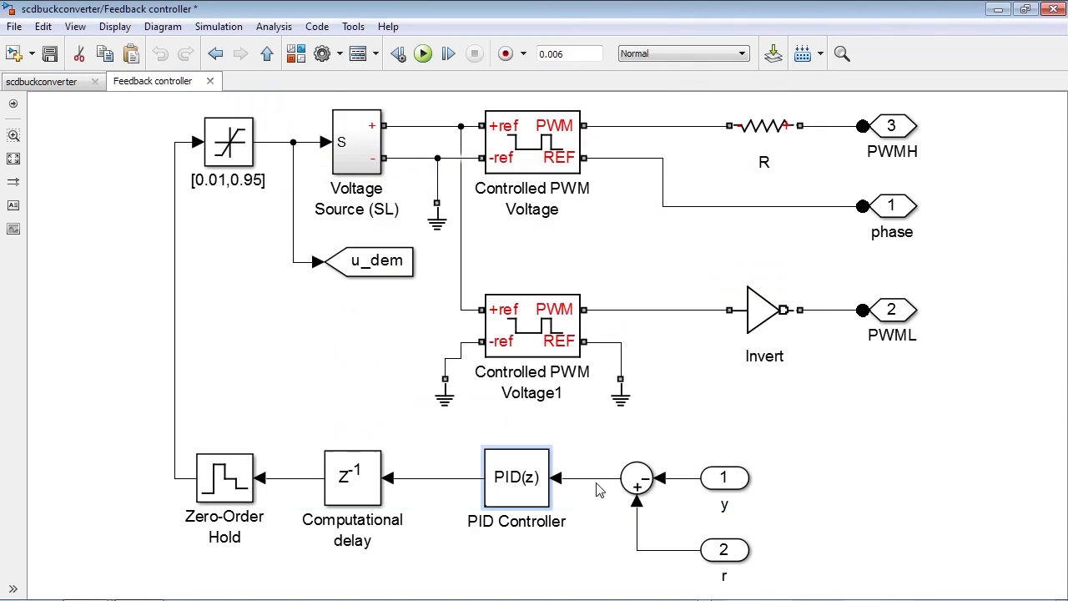
click(425, 55)
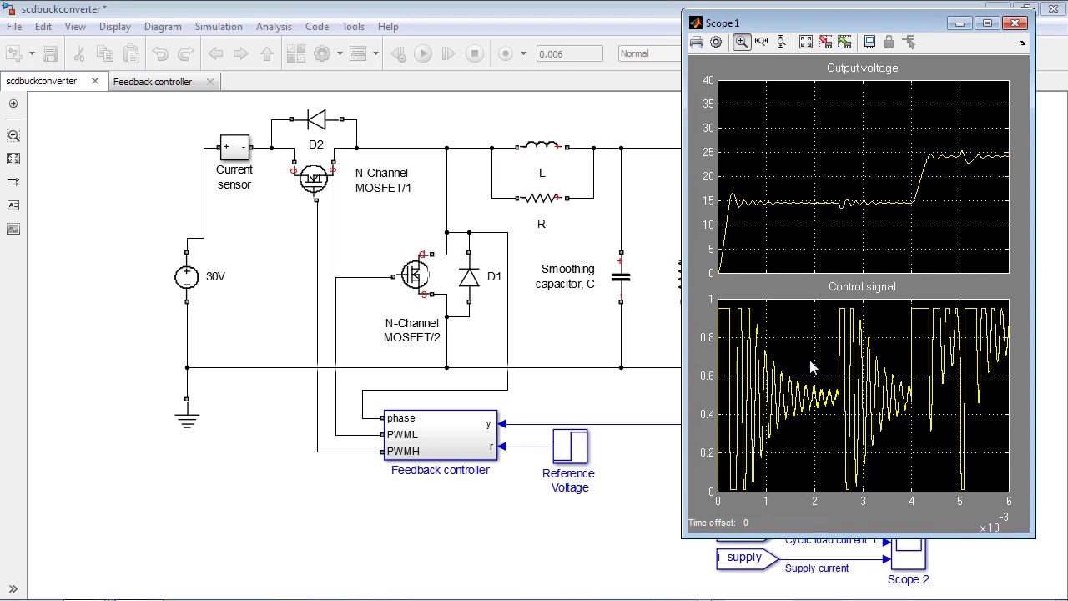
- Launch PID Tuner from the PID Controller block's Tune button
click(128, 81)
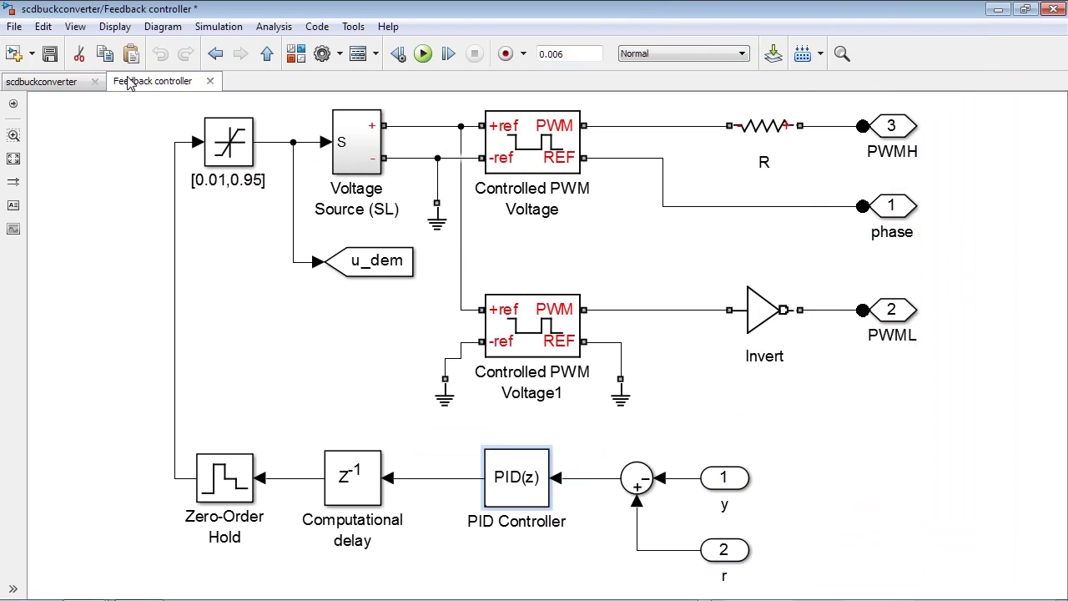
double_click(501, 471)
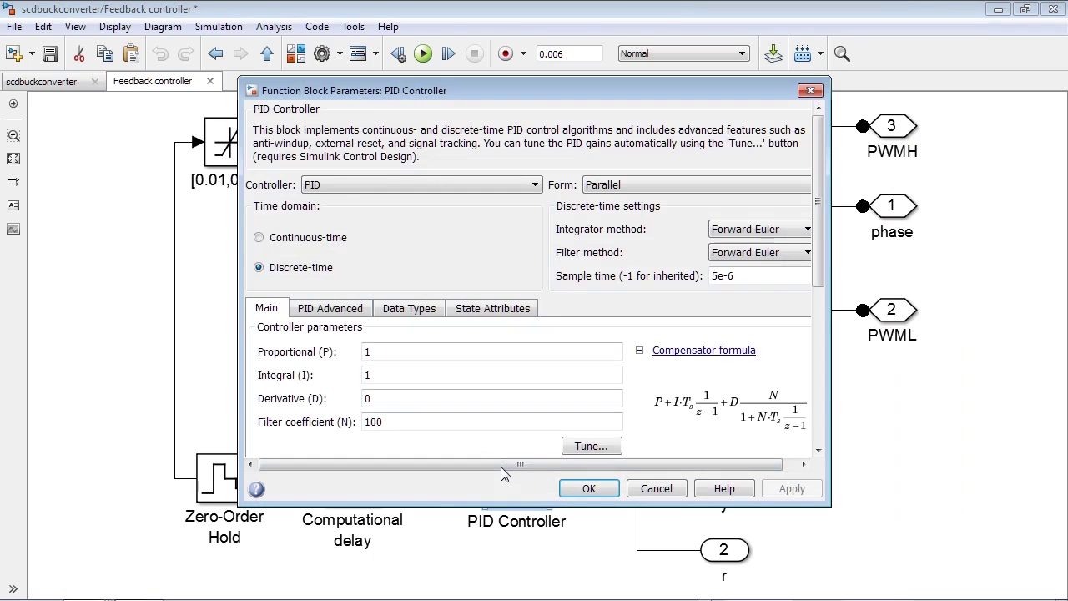
click(572, 449)
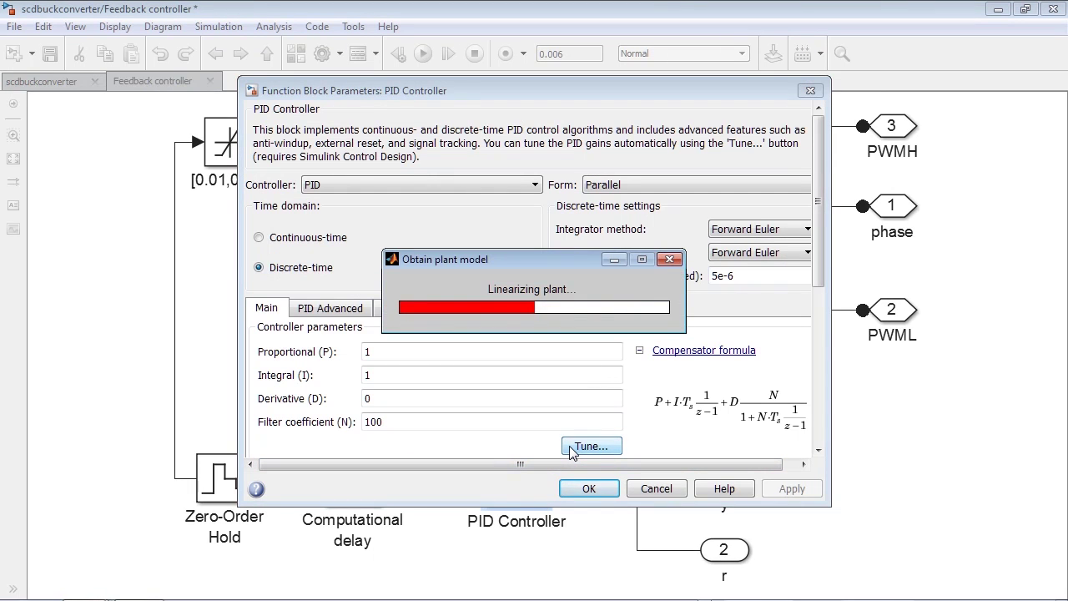
scroll(573, 451, down, 3)
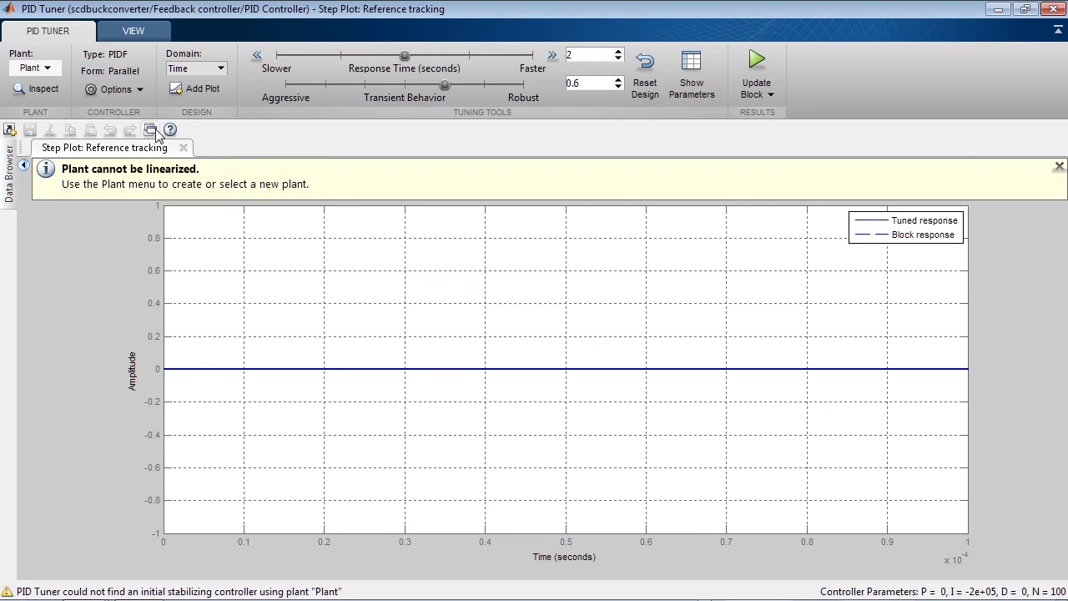
- Choose Identify New Plant and bring up the options for obtaining I/O data
click(49, 69)
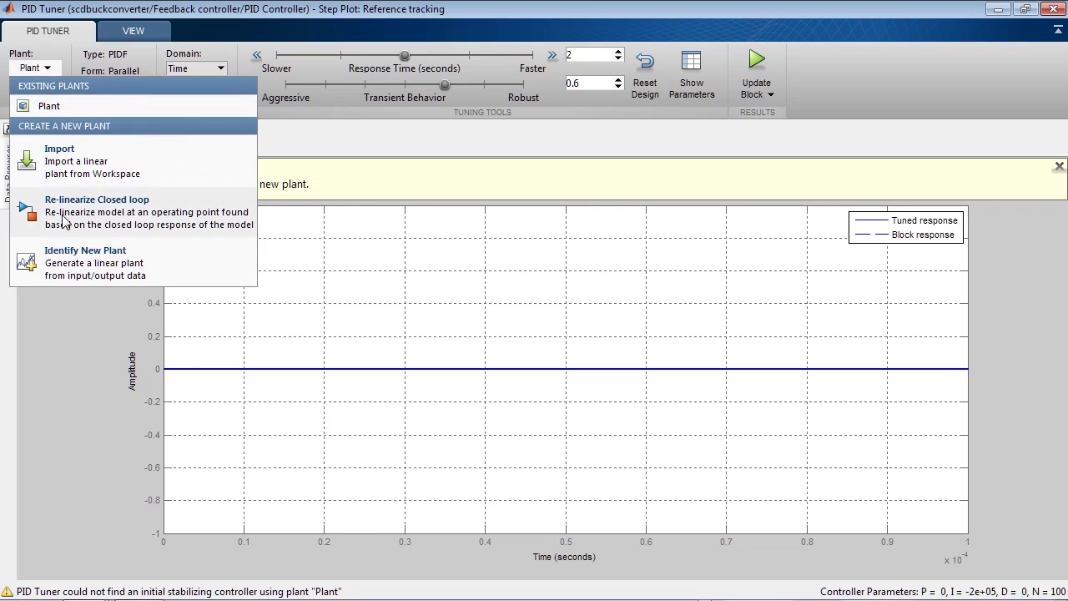
click(65, 271)
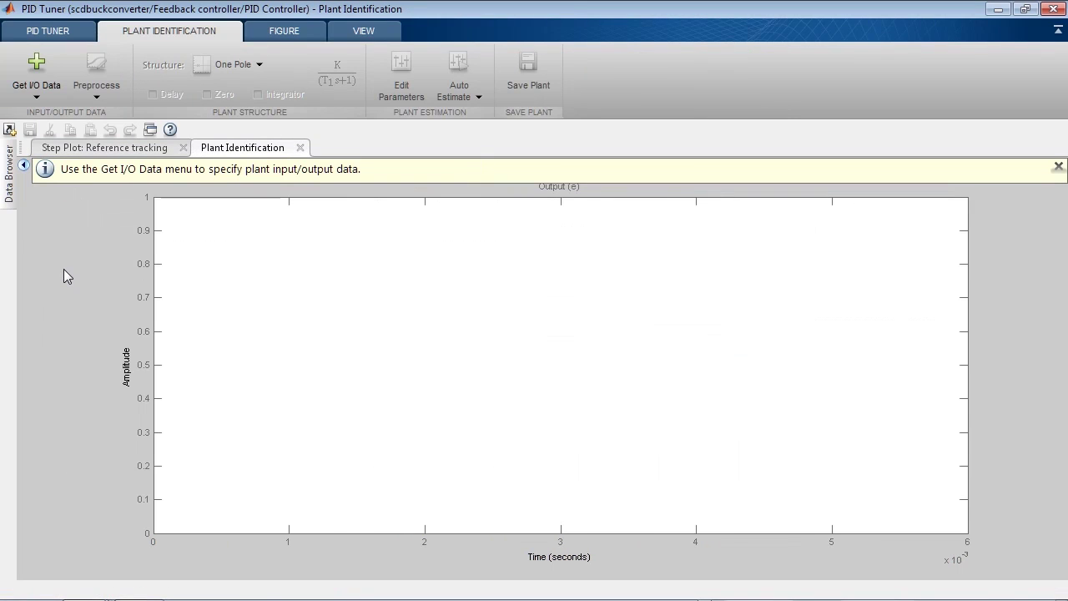
click(41, 97)
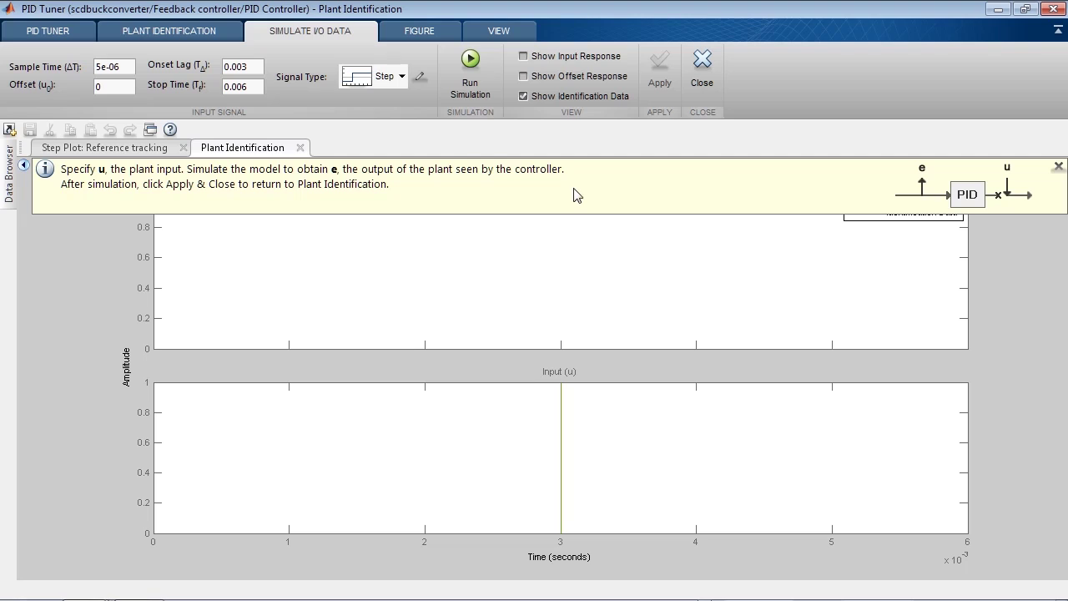
- Show the input signal type choices for the simulated step data
click(402, 77)
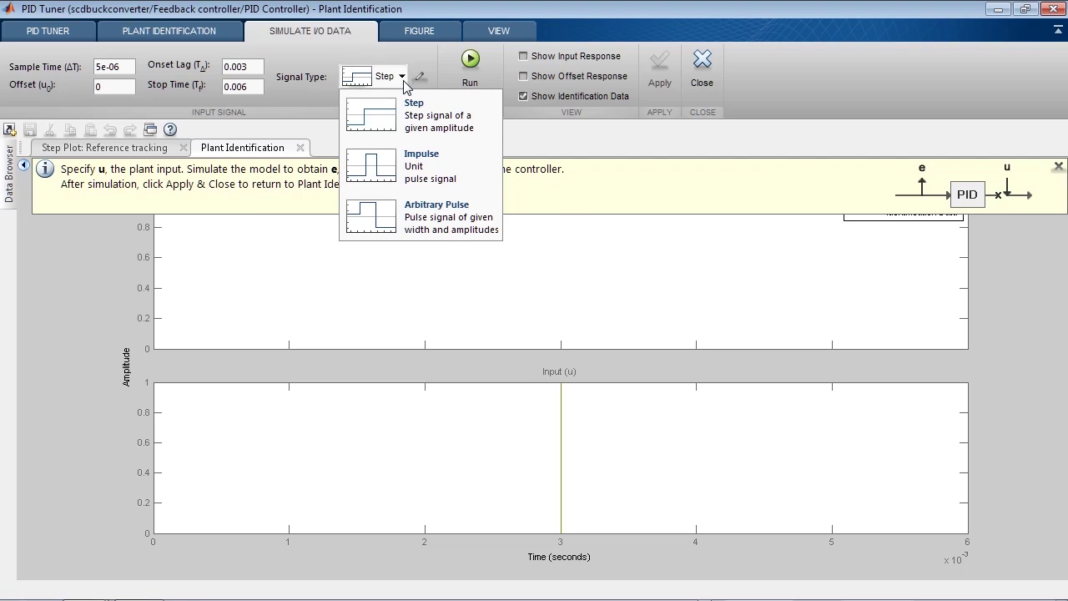
- Keep a Step input with offset 0.5, reviewing sample time, 0.003 s onset lag and 0.006 s stop time
click(401, 113)
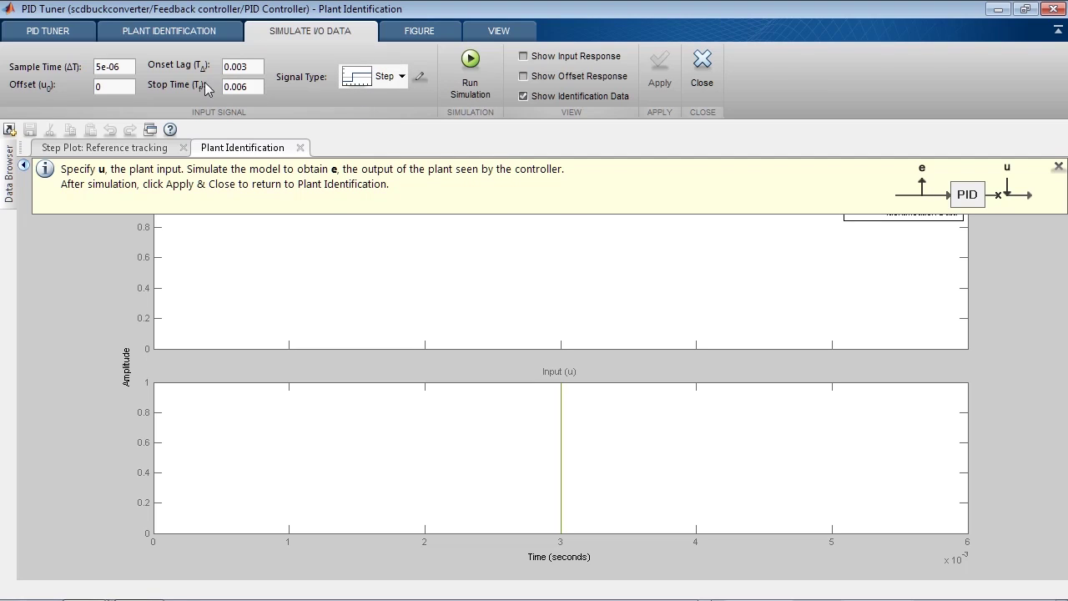
double_click(126, 74)
click(127, 87)
text(.5)
click(232, 69)
double_click(232, 69)
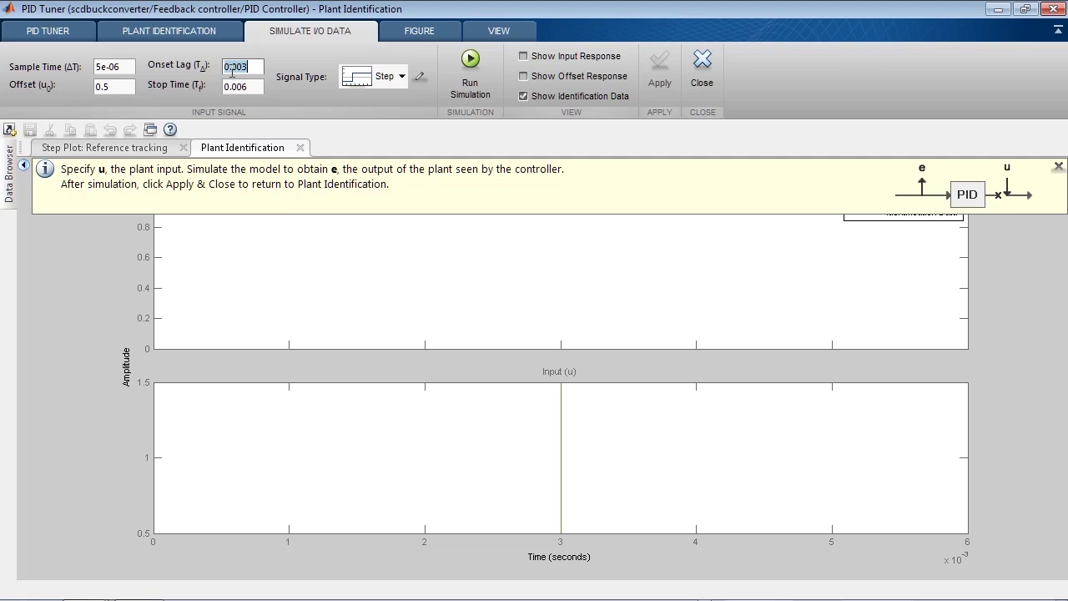
click(235, 86)
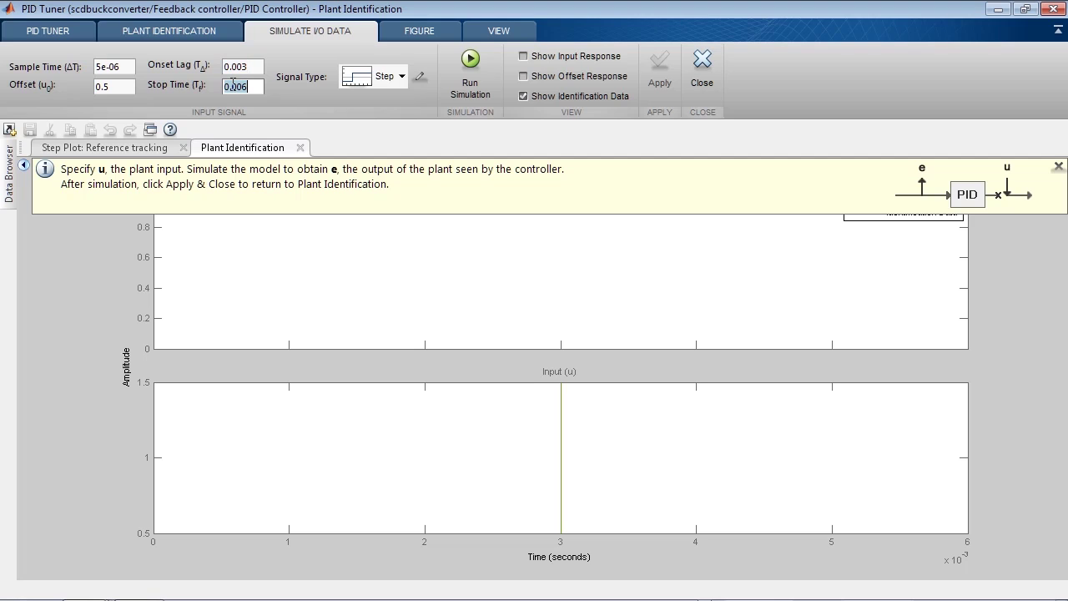
- Set the step amplitude to 0.4 and run the step simulation
click(420, 77)
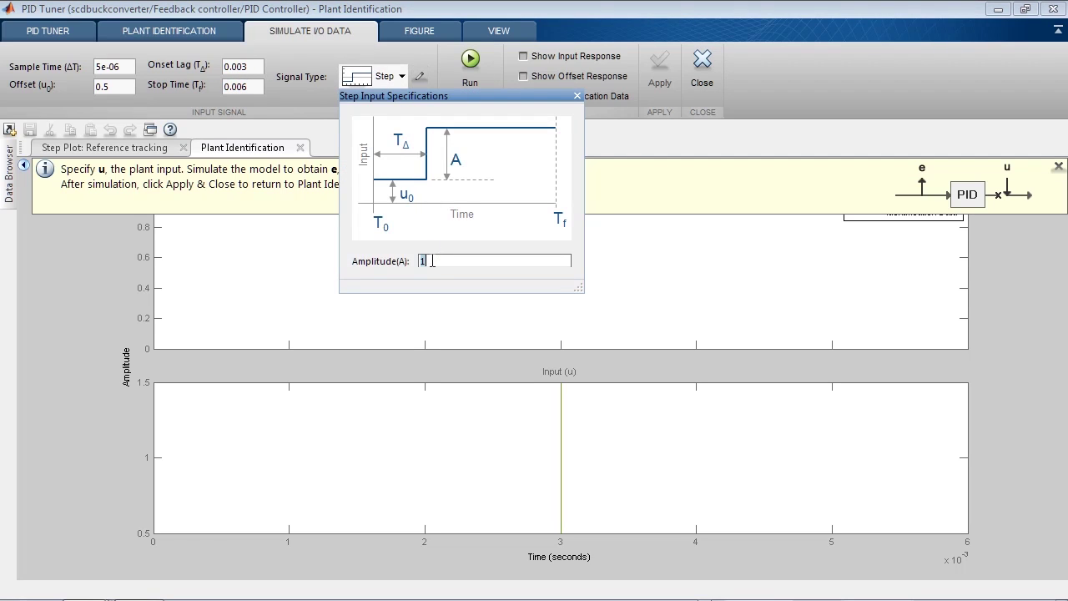
key(BackSpace)
text(0.4)
click(576, 97)
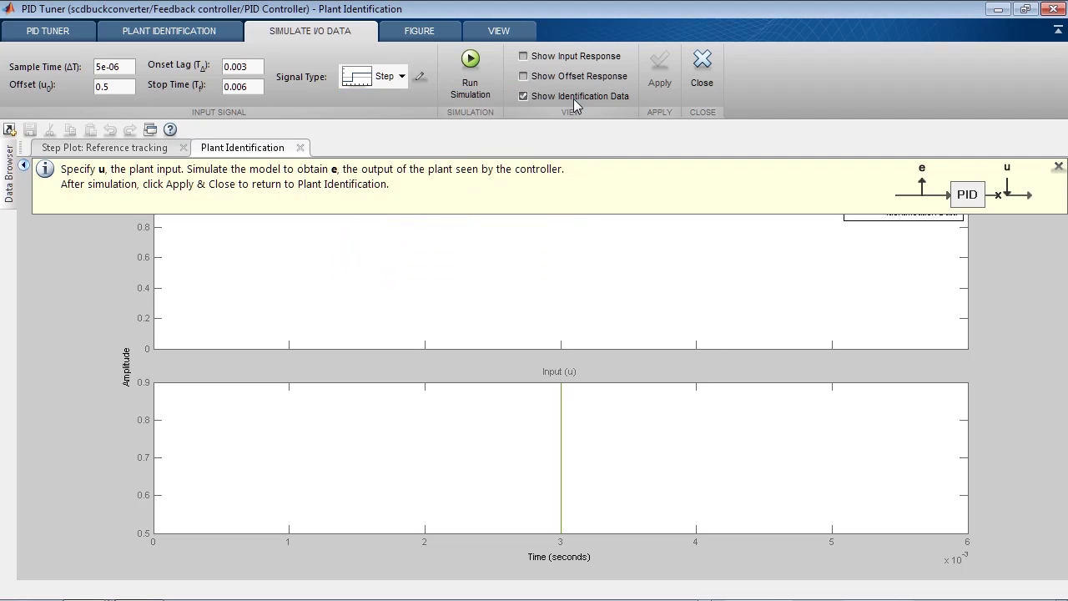
click(470, 70)
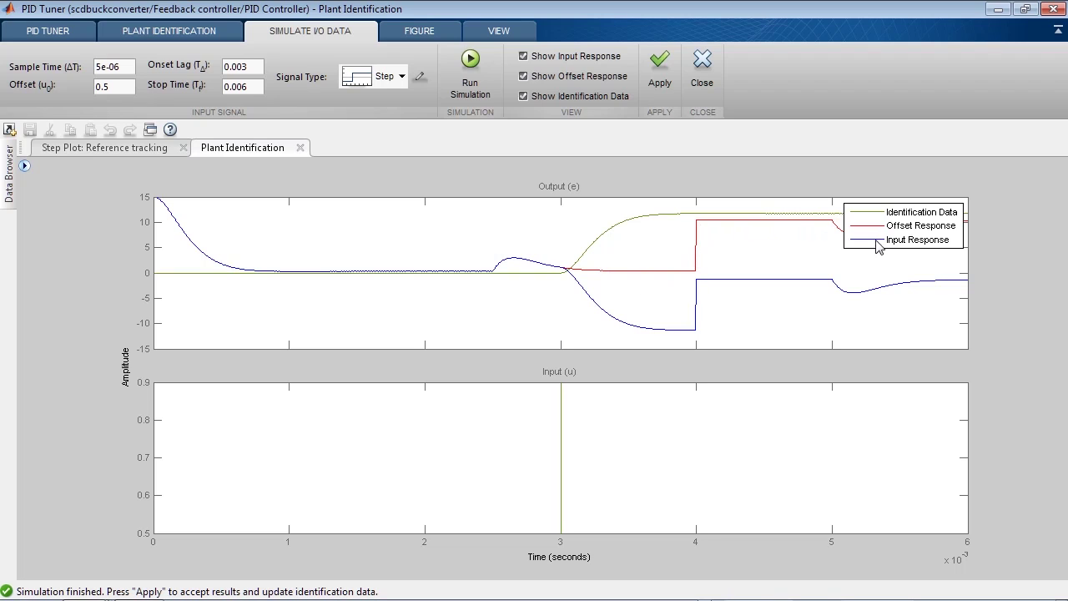
- Move the output plot legend, then accept the simulated step response as identification data
drag(878, 247, 874, 349)
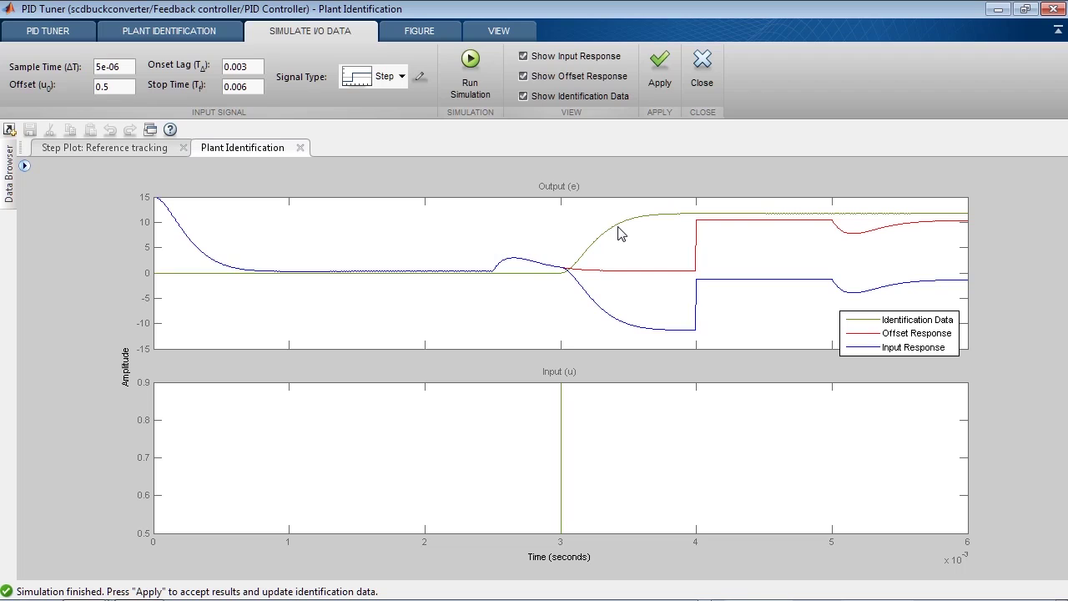
click(650, 82)
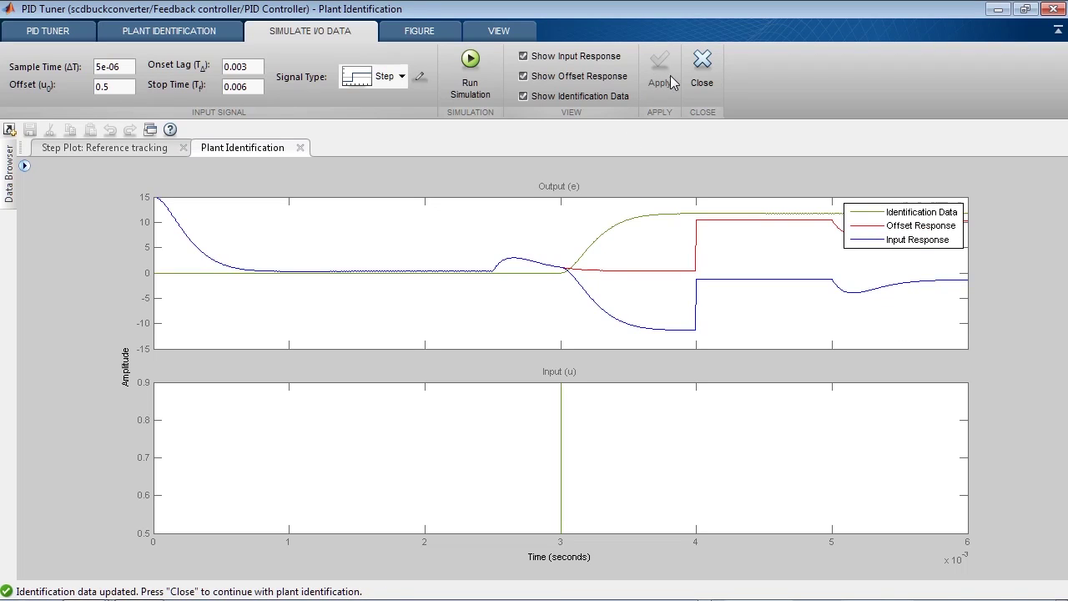
click(699, 79)
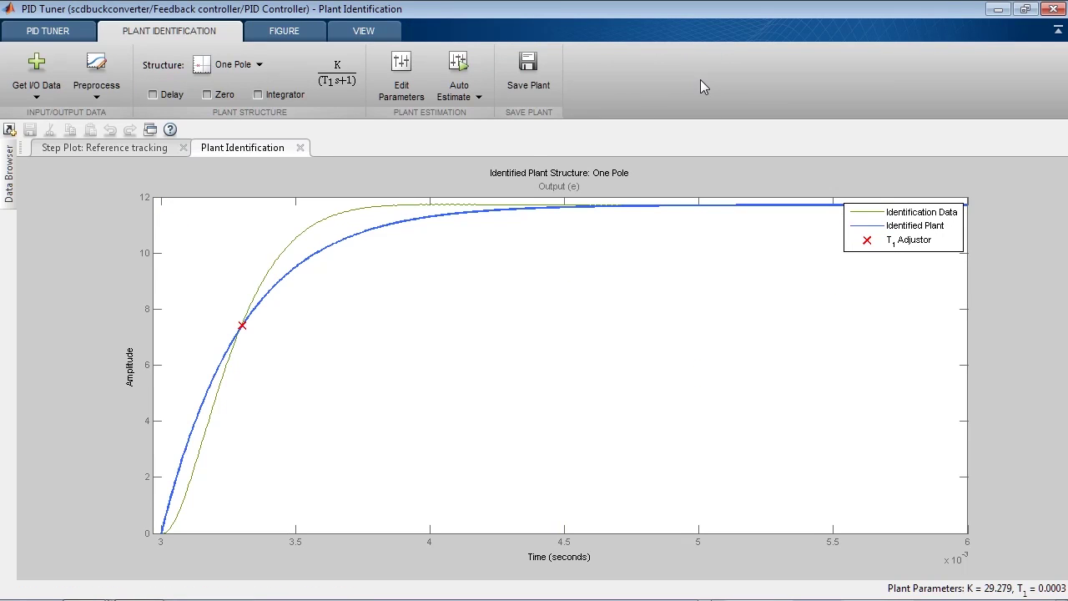
- Try a One Pole plant structure, adjusting its time constant T1 and gain K
click(232, 64)
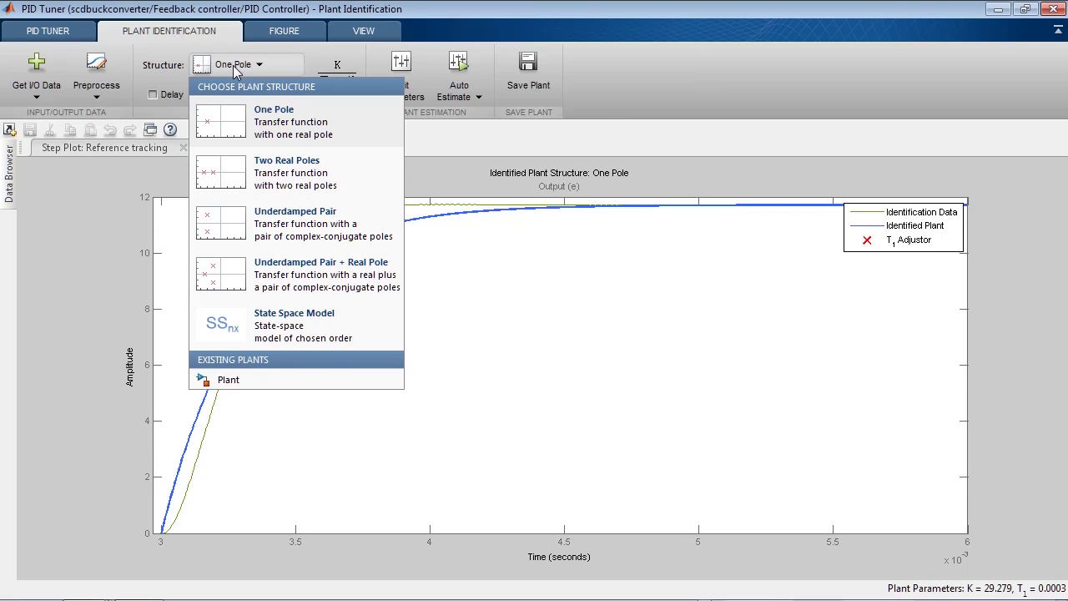
click(235, 119)
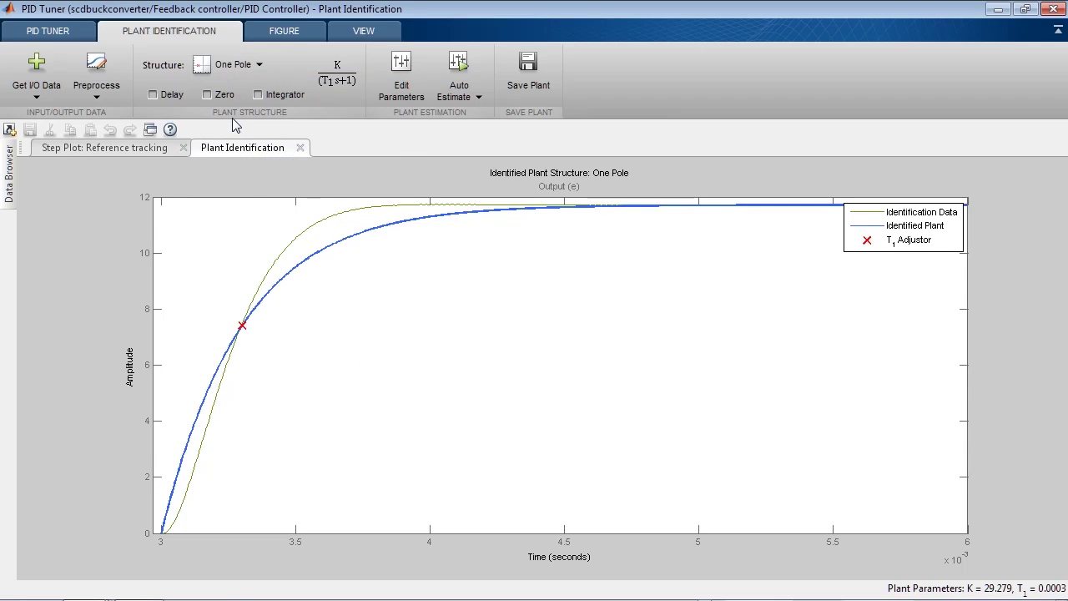
drag(241, 326, 215, 325)
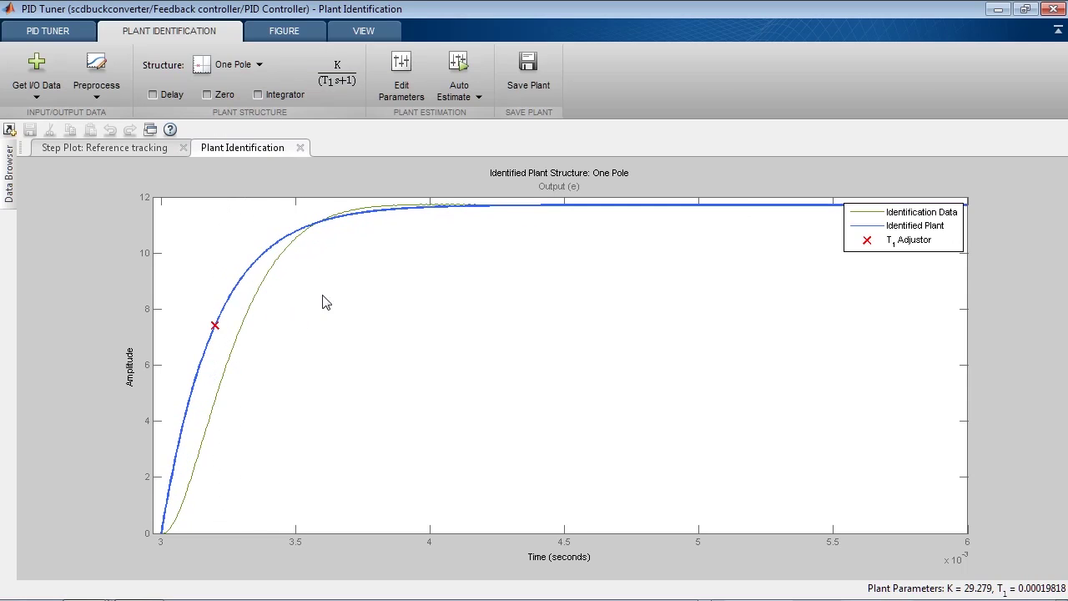
drag(416, 210, 417, 210)
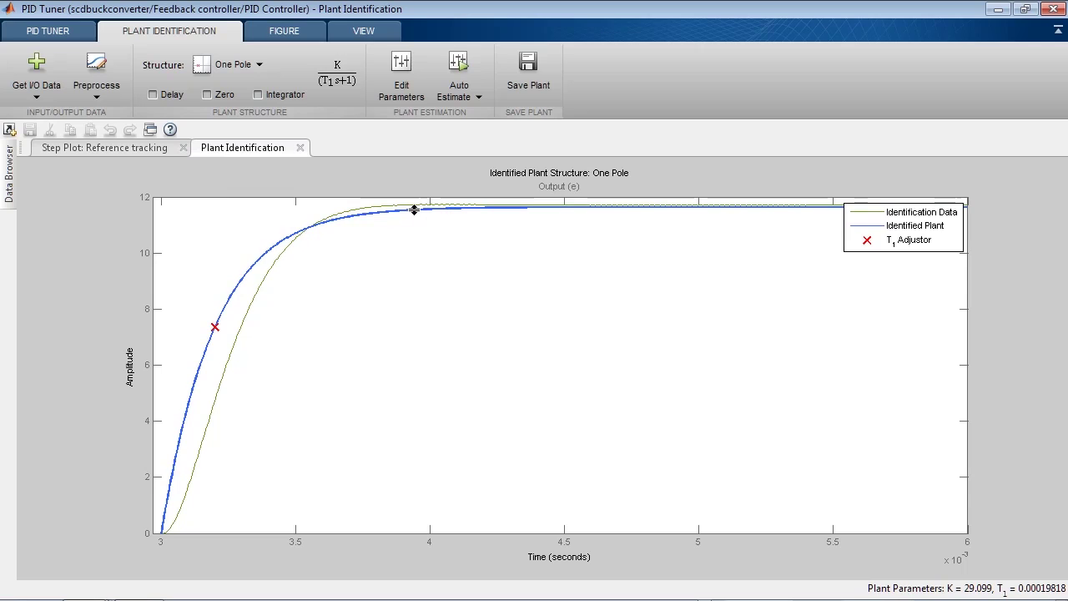
- Switch to an Underdamped Pair structure and auto-estimate it to K = 29.268, ζ = 0.884
click(257, 69)
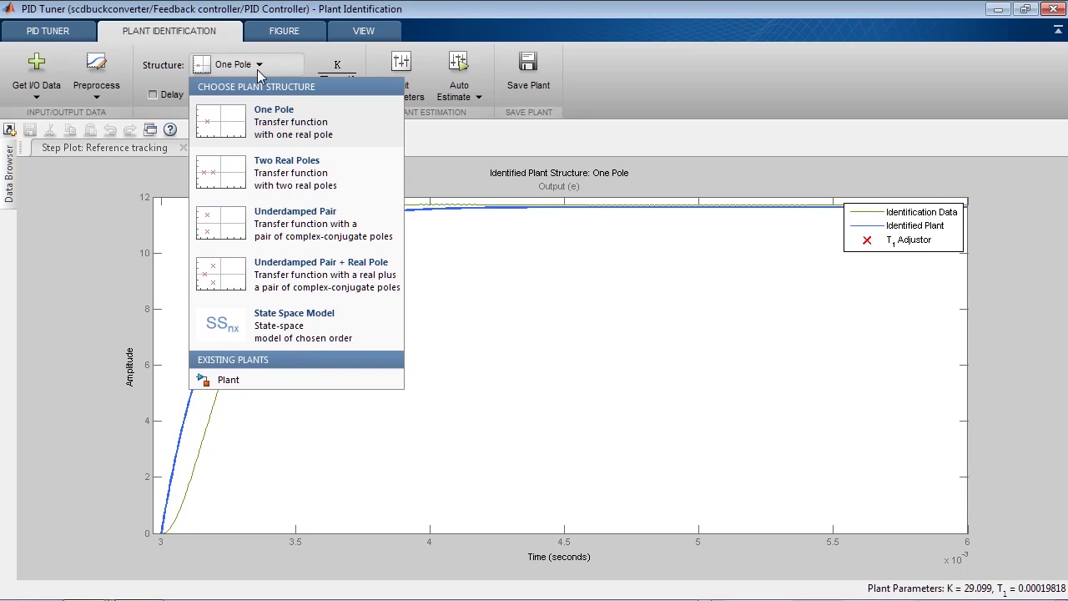
click(253, 220)
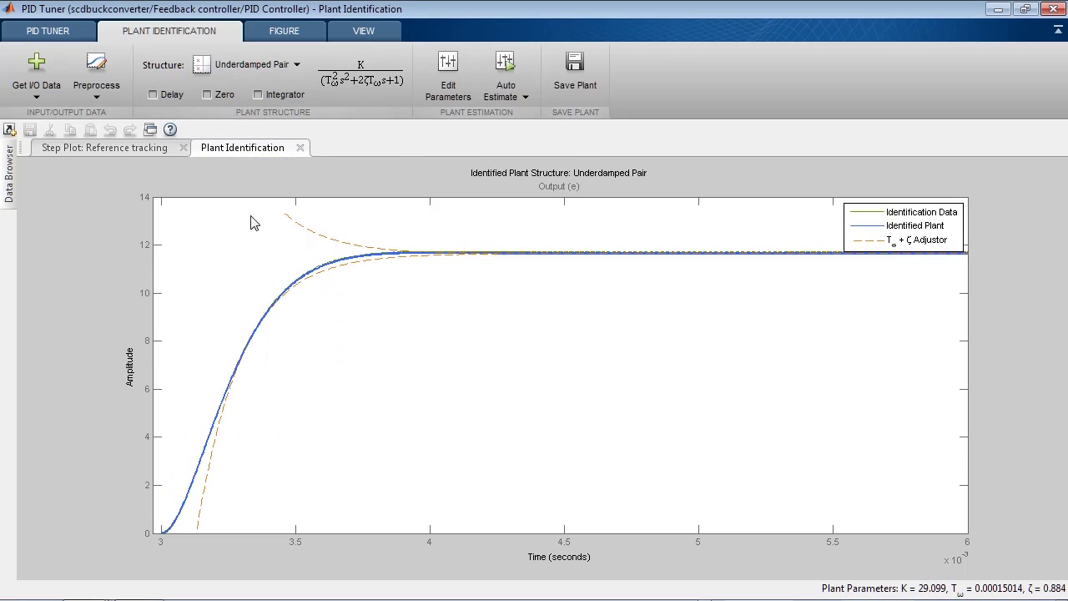
drag(300, 226, 348, 231)
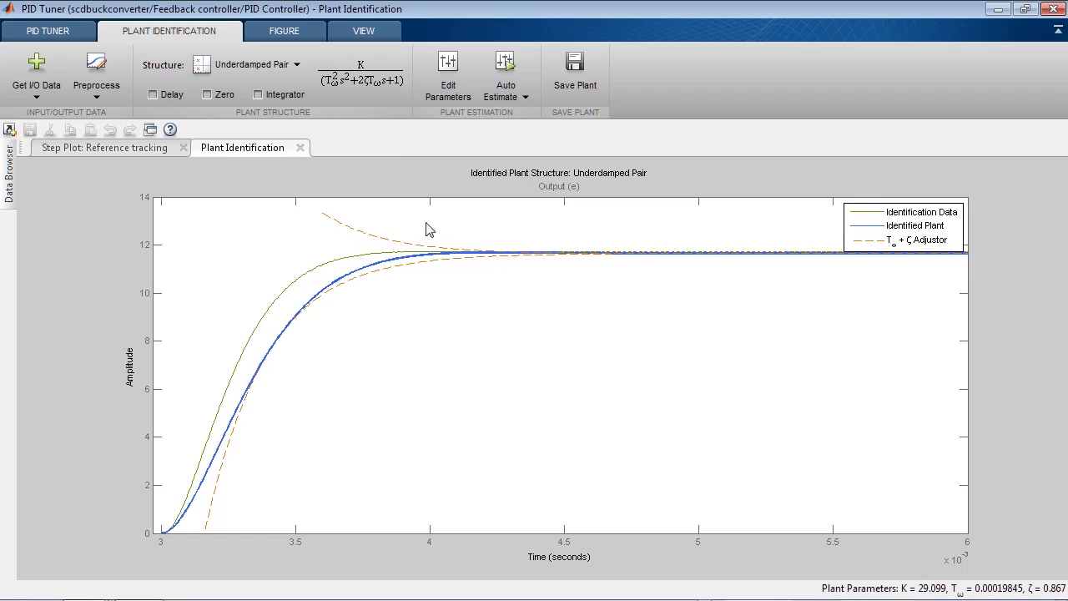
click(502, 70)
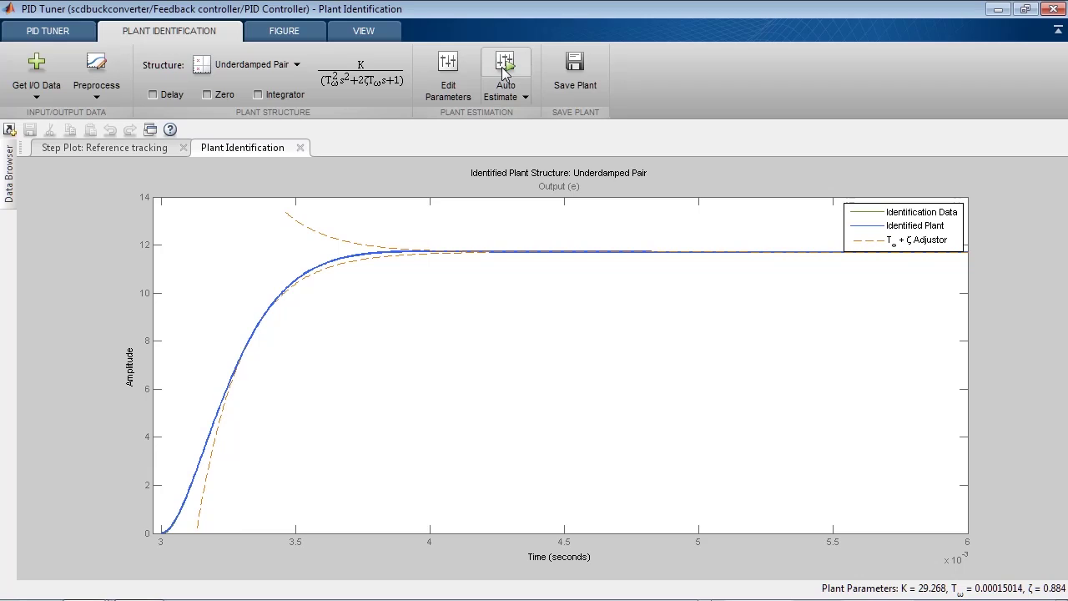
- Save the plant as Plant1 and add a controller effort step plot tiled left/right
click(566, 74)
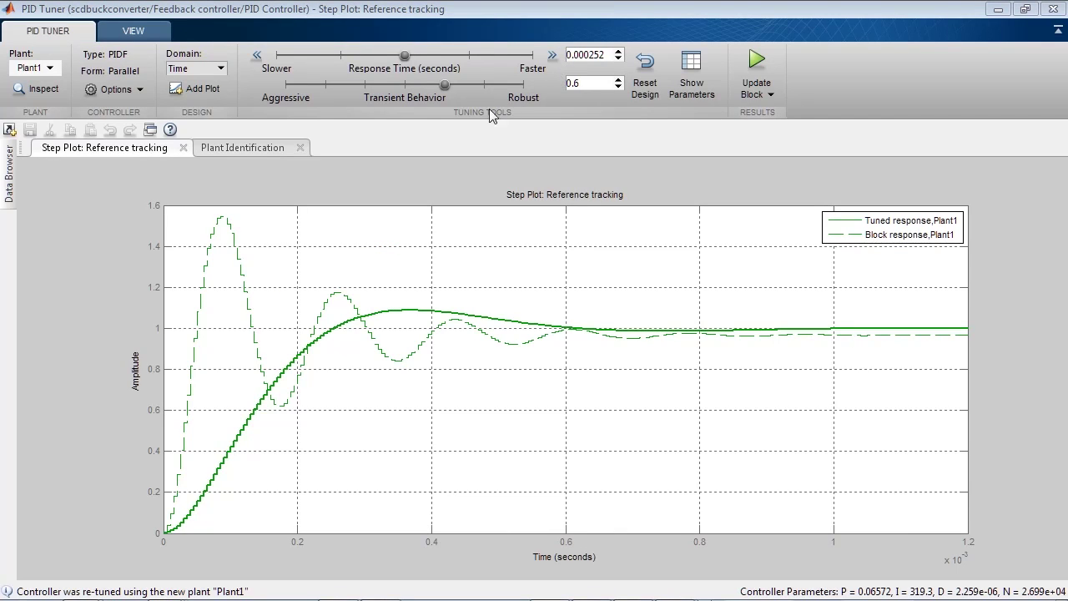
click(206, 89)
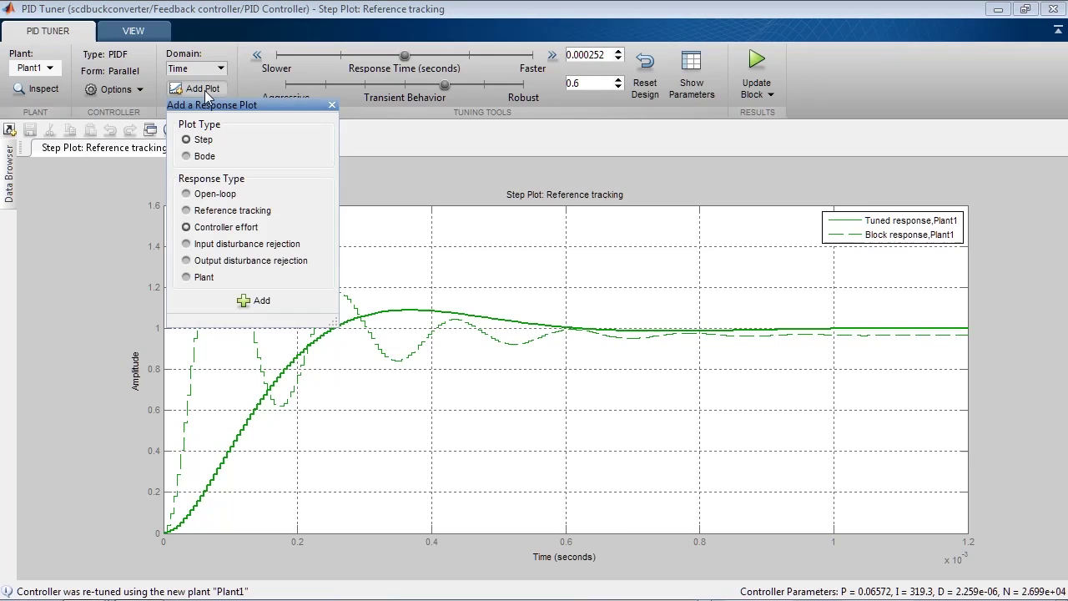
click(242, 302)
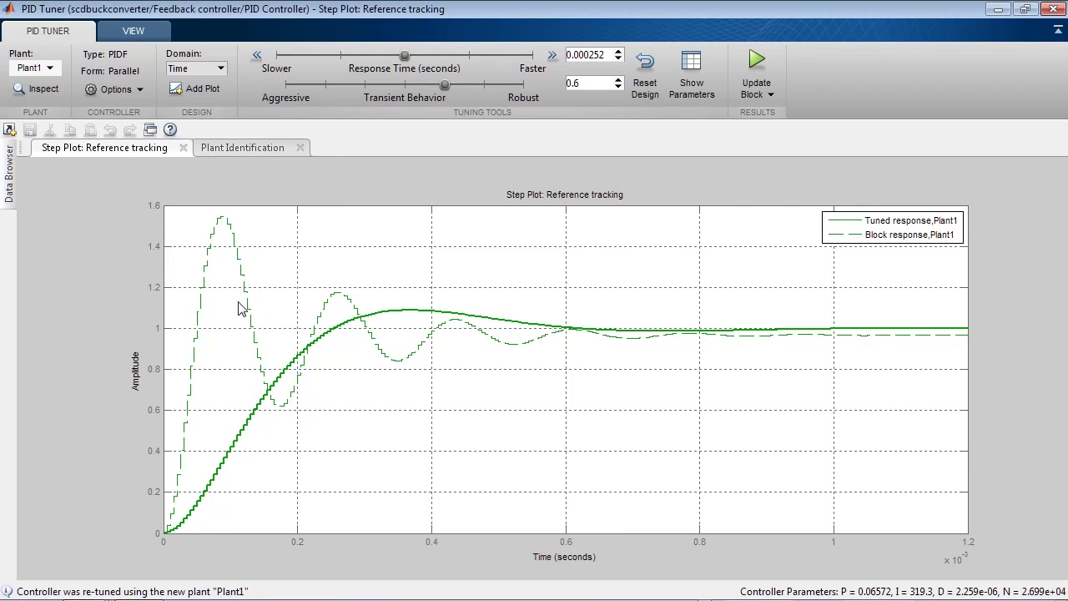
click(138, 31)
click(78, 56)
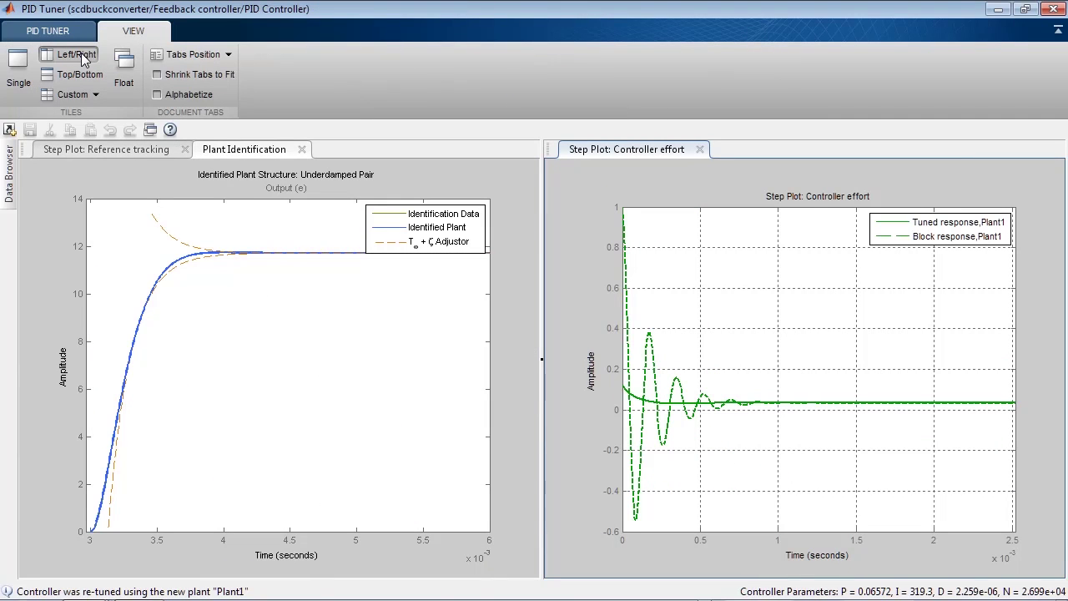
- Close the plant identification plot and nudge transient behavior to 0.61
click(302, 150)
click(47, 31)
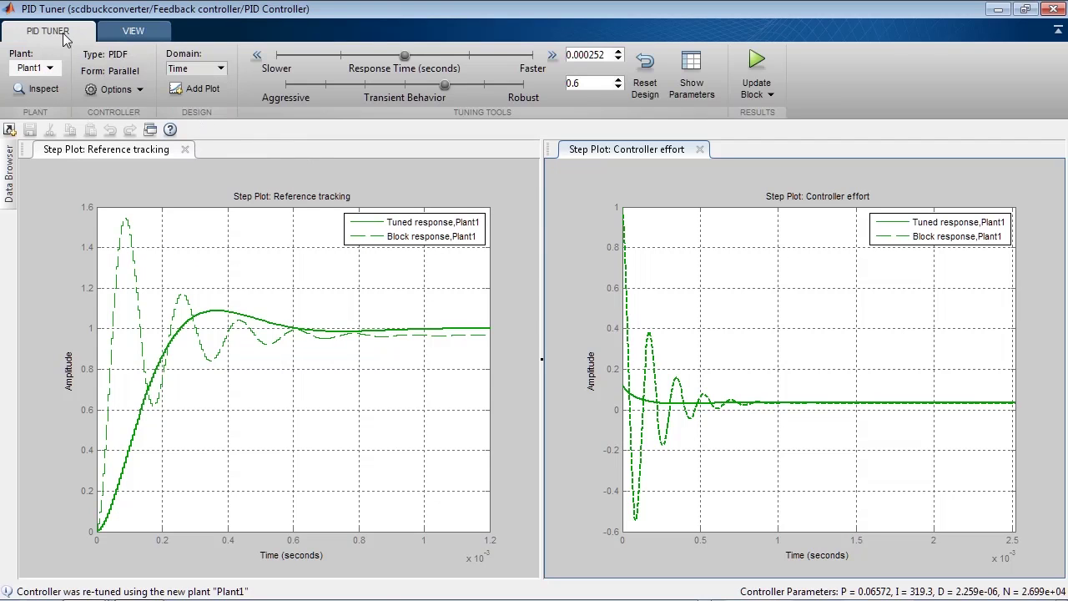
mouse_move(405, 56)
mouse_down()
mouse_move(443, 55)
mouse_move(463, 86)
mouse_move(469, 66)
mouse_move(404, 56)
mouse_up()
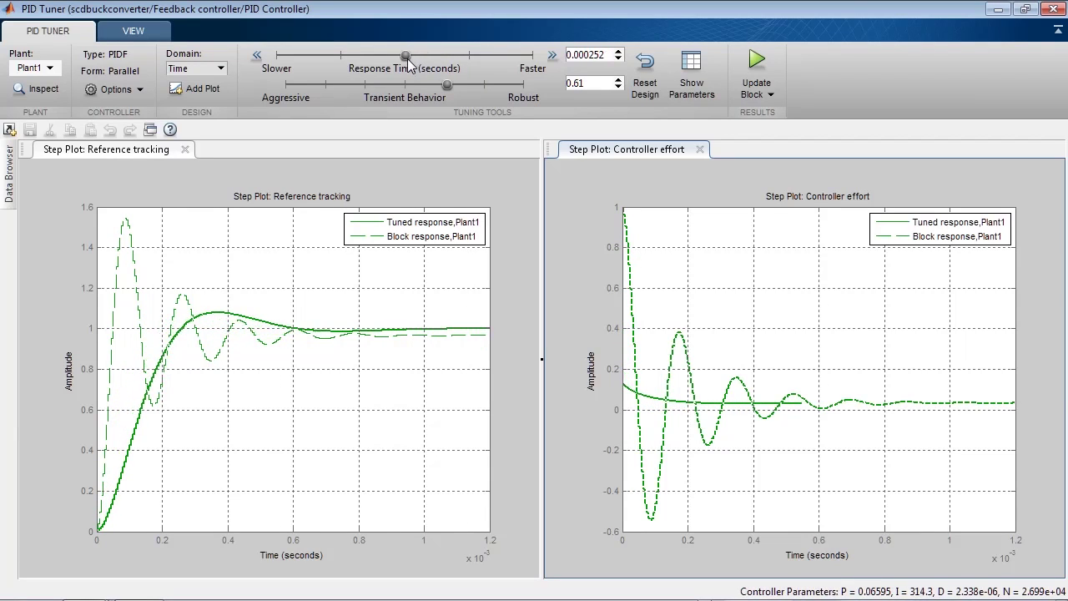
- Write the tuned gains into the PID block, close its parameters and rerun the buck converter
click(749, 70)
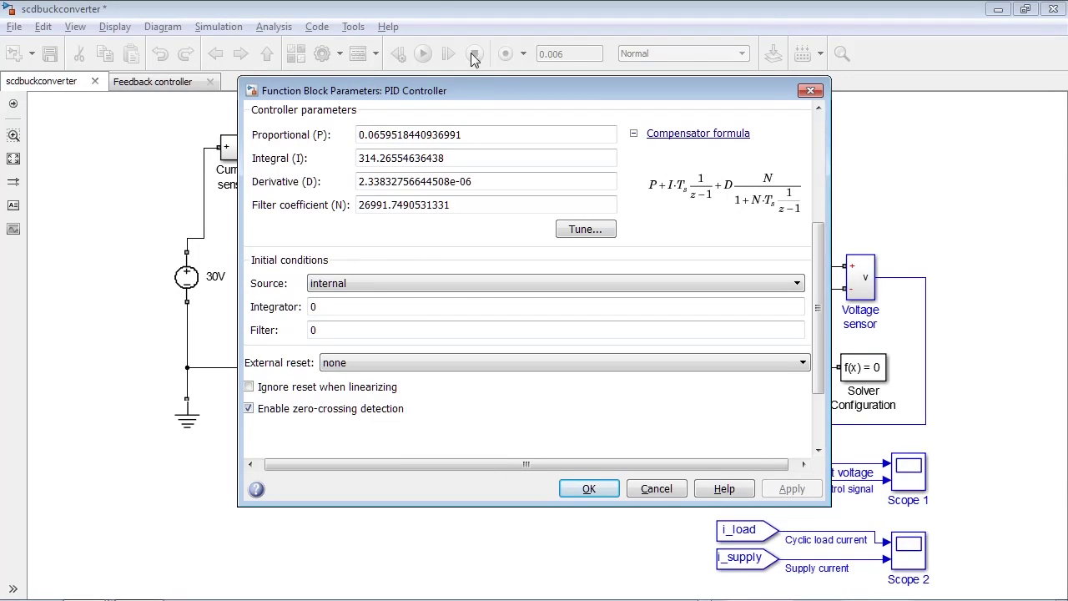
key(Return)
click(424, 54)
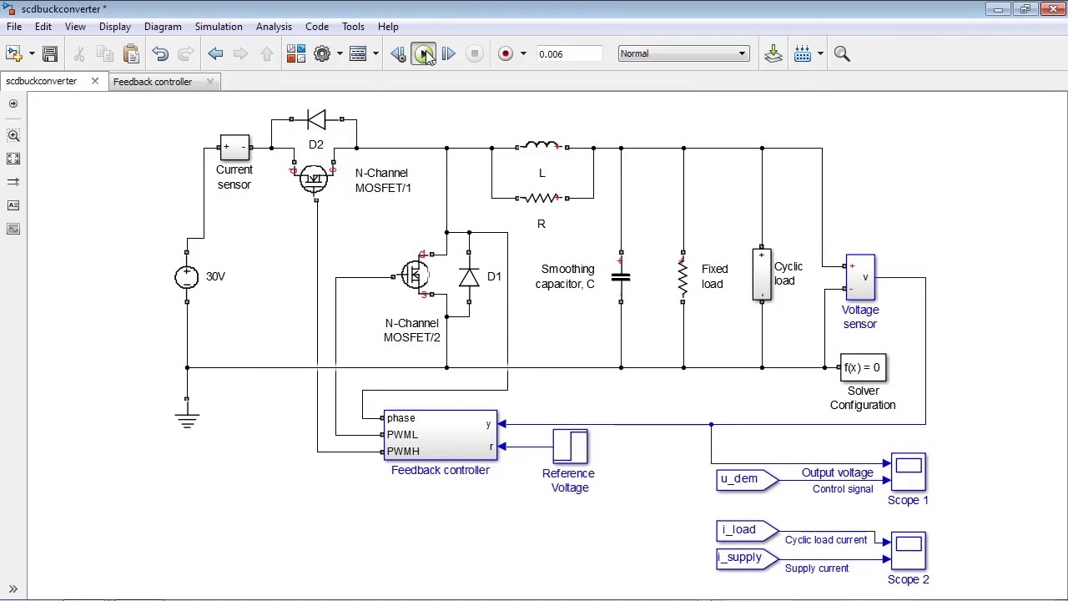